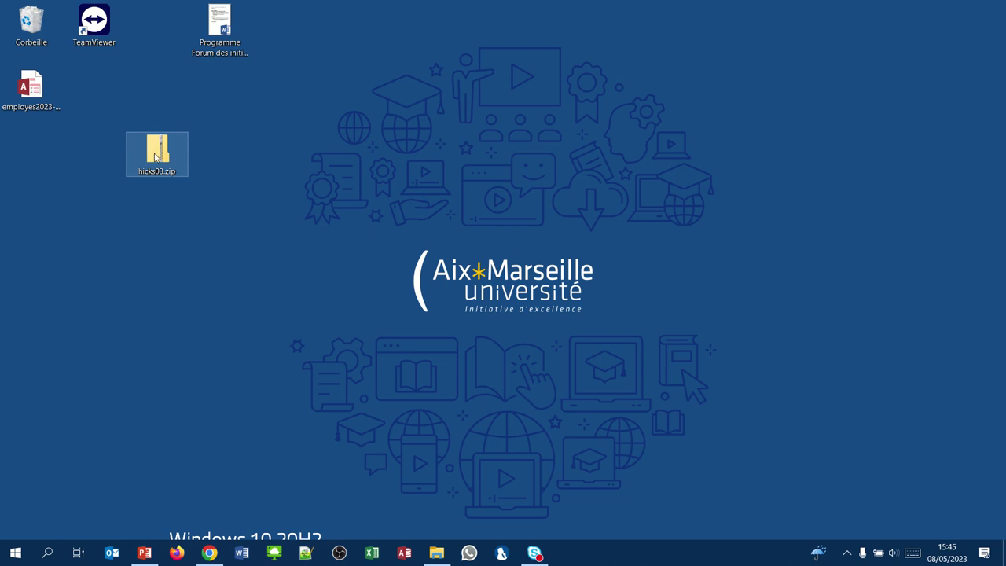
Step: Extract the hicks03.zip archive into a hicks03 folder on the desktop and delete the zip file
click(156, 156)
right_click(156, 157)
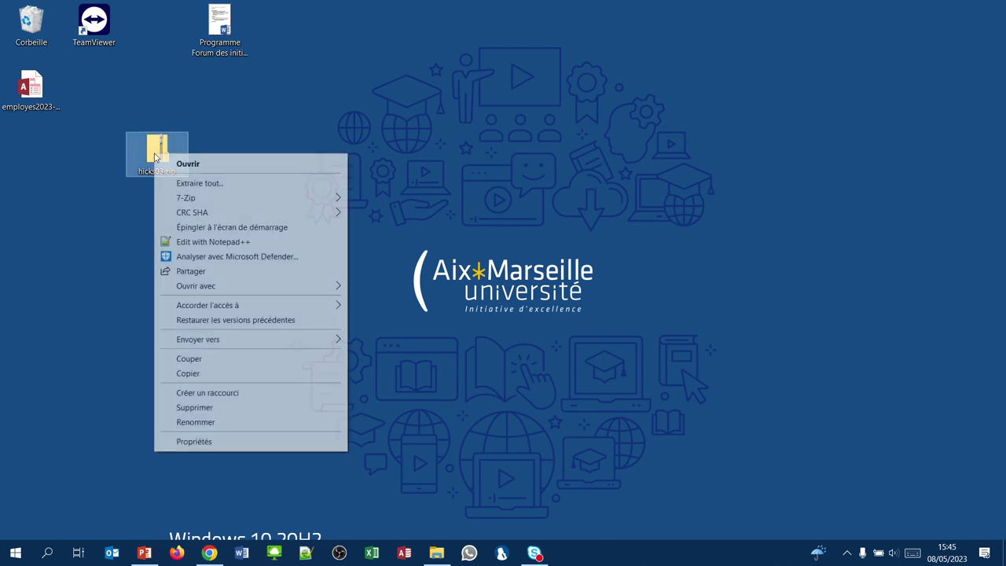
click(187, 184)
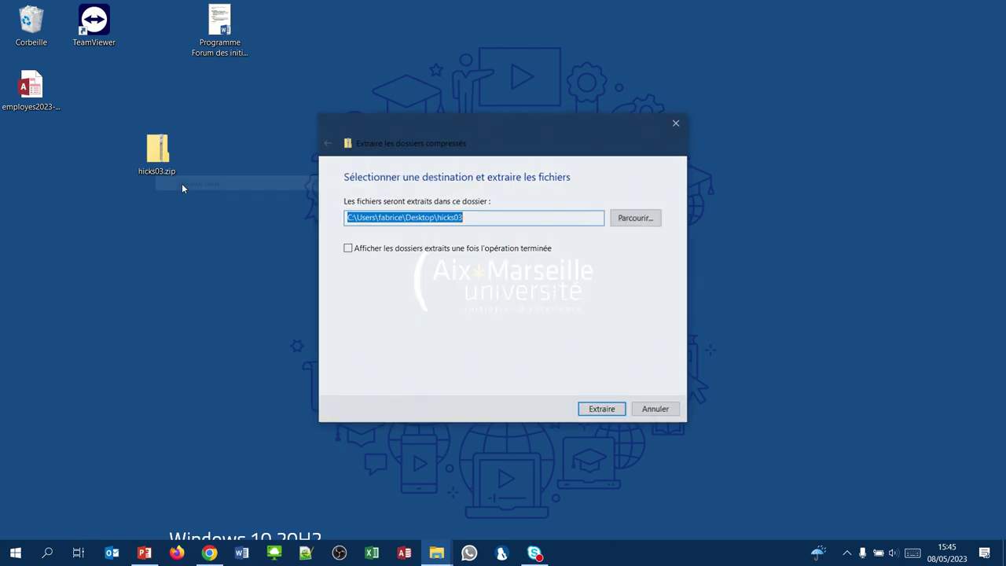
click(595, 410)
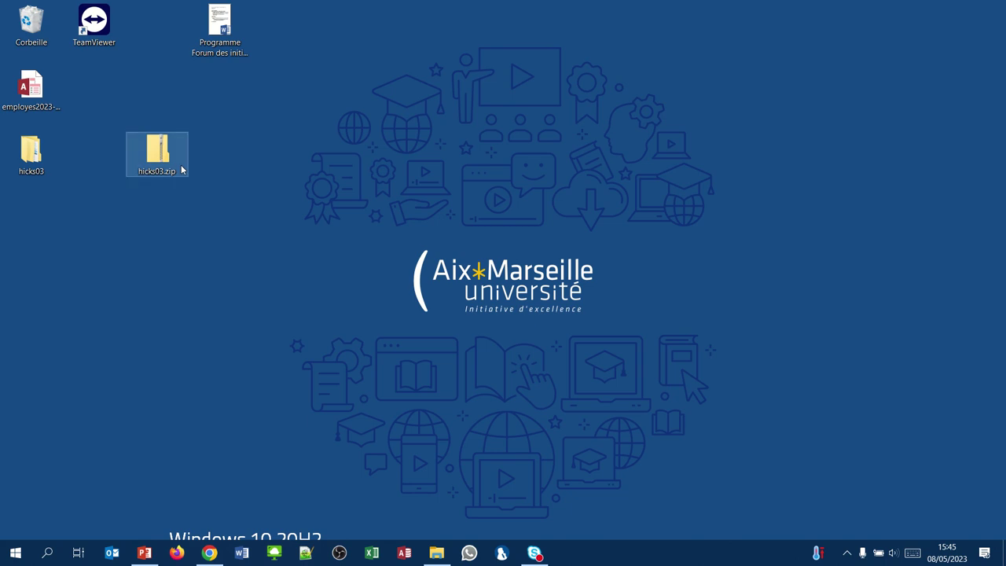
click(158, 153)
key(Delete)
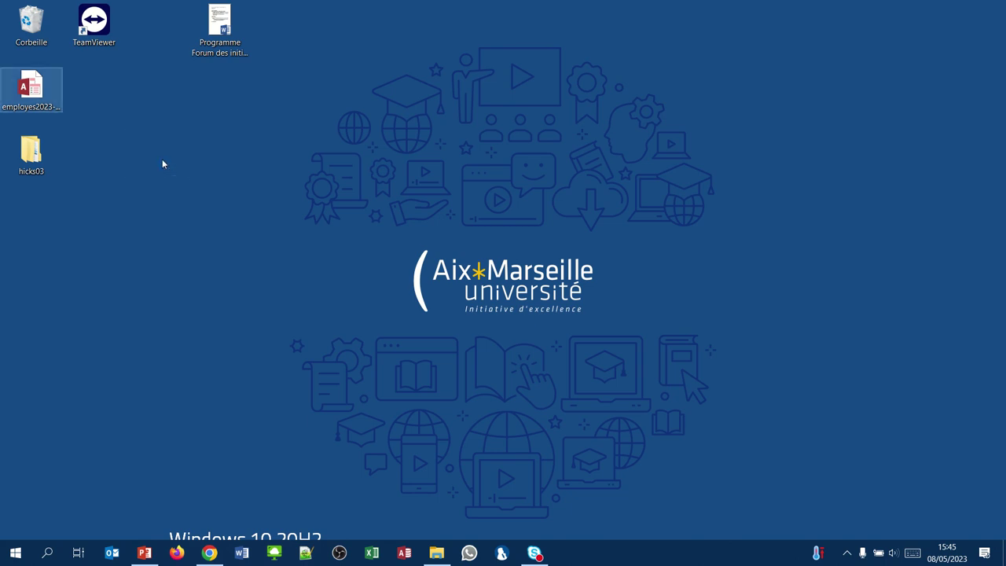
Step: Move the nested hicks03 folder onto the desktop in place of the outer hicks03 folder
double_click(28, 158)
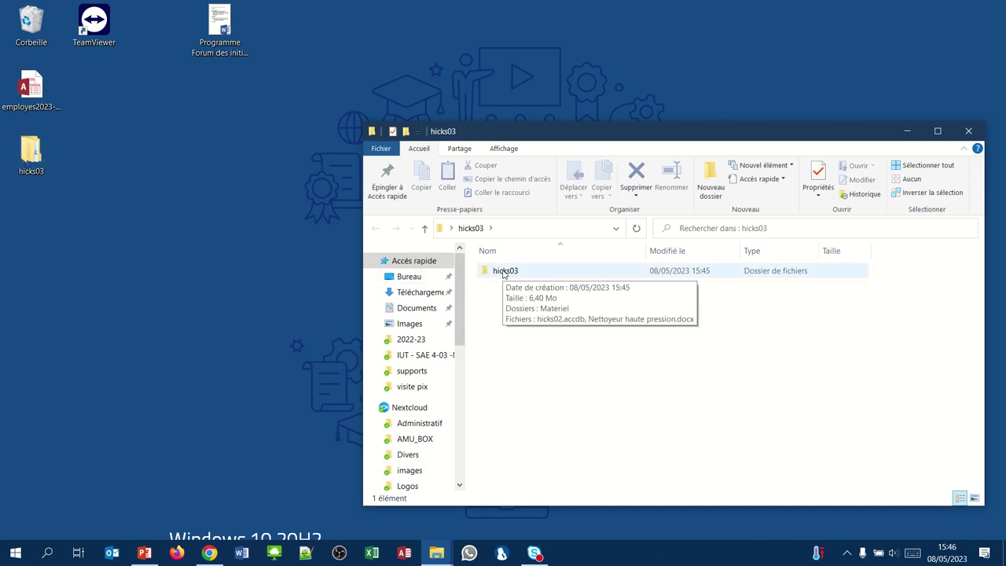
drag(503, 273, 254, 228)
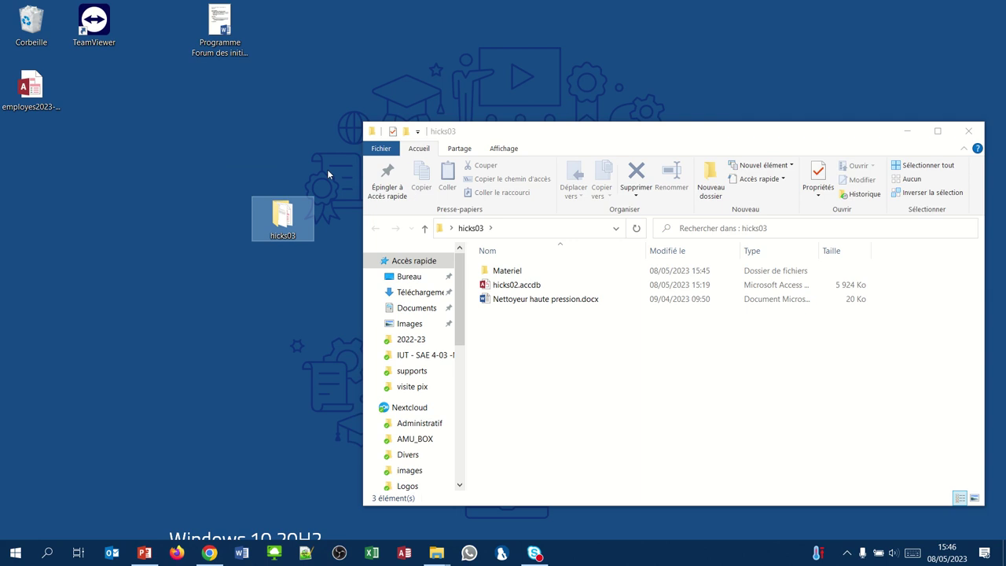
click(968, 132)
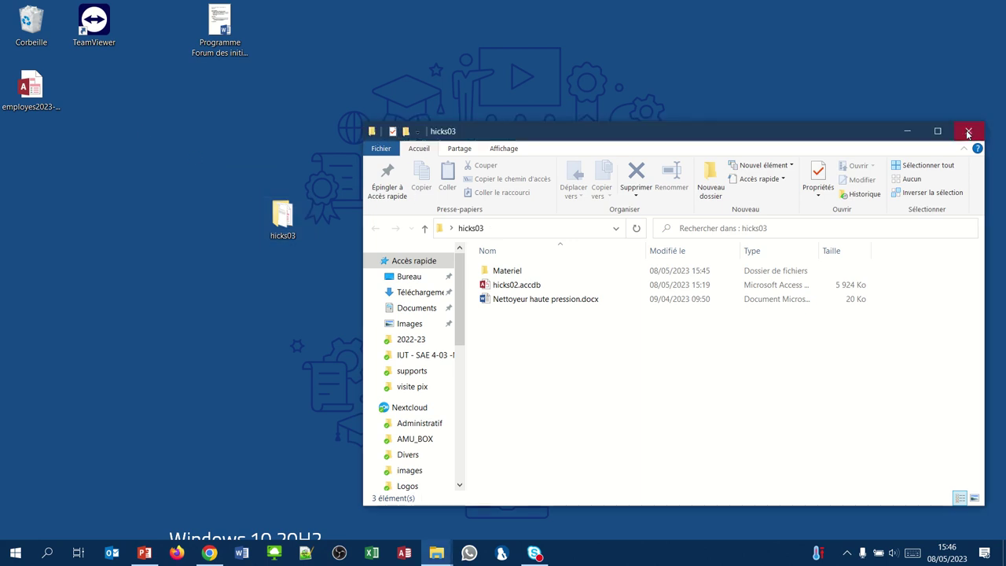
click(968, 132)
Step: Open the hicks02.accdb database from the hicks03 folder in Access and enable its active content
double_click(282, 213)
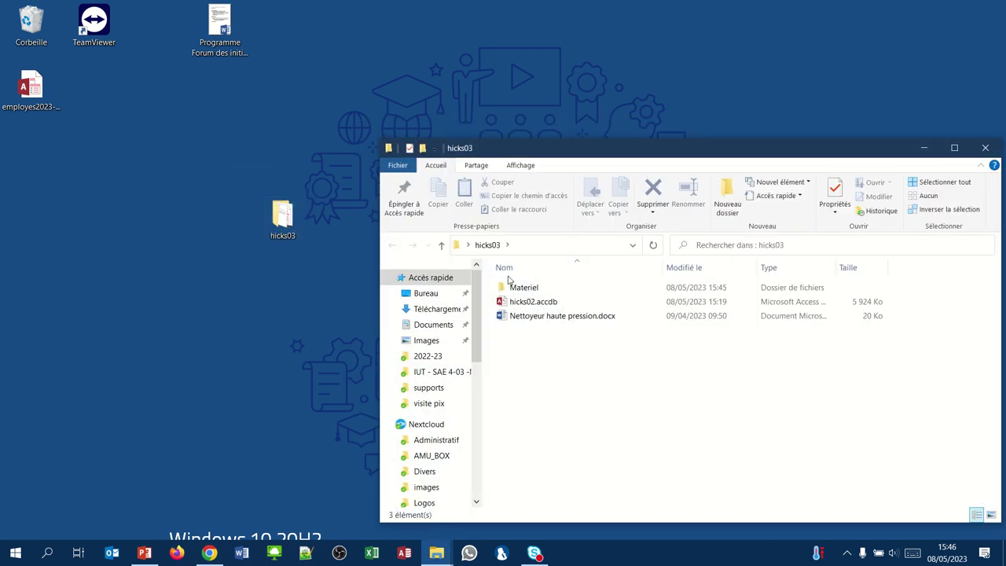
click(434, 18)
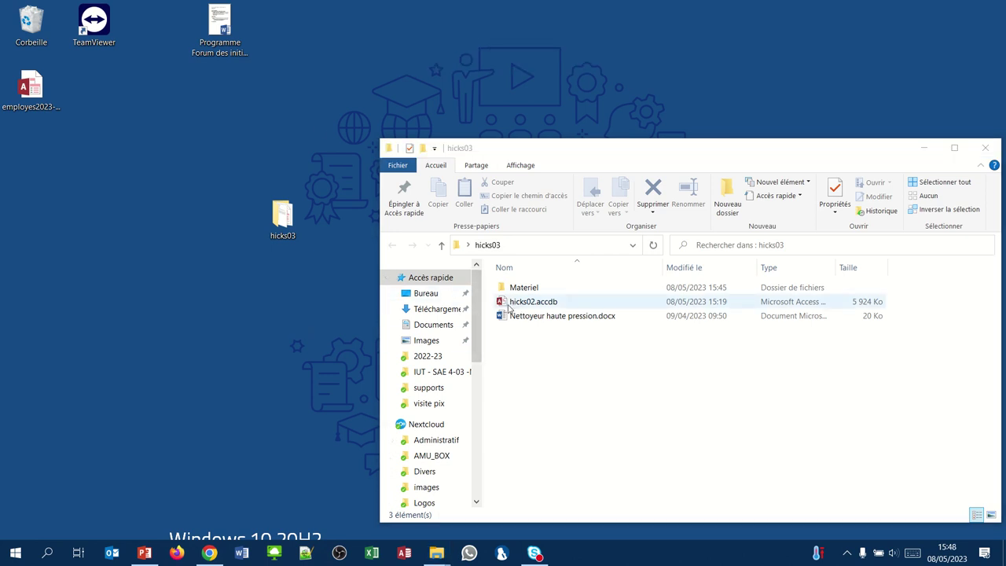
click(516, 307)
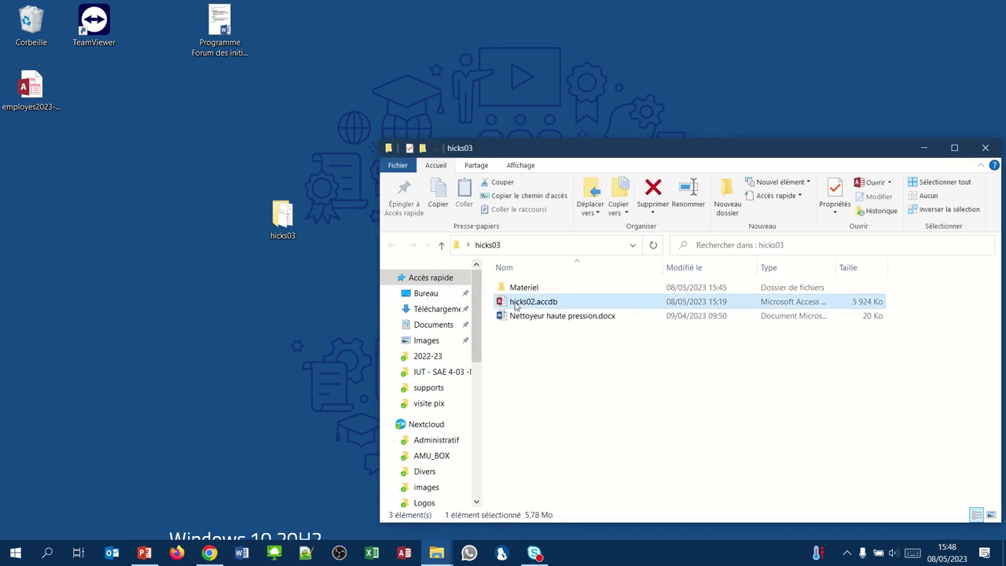
double_click(515, 306)
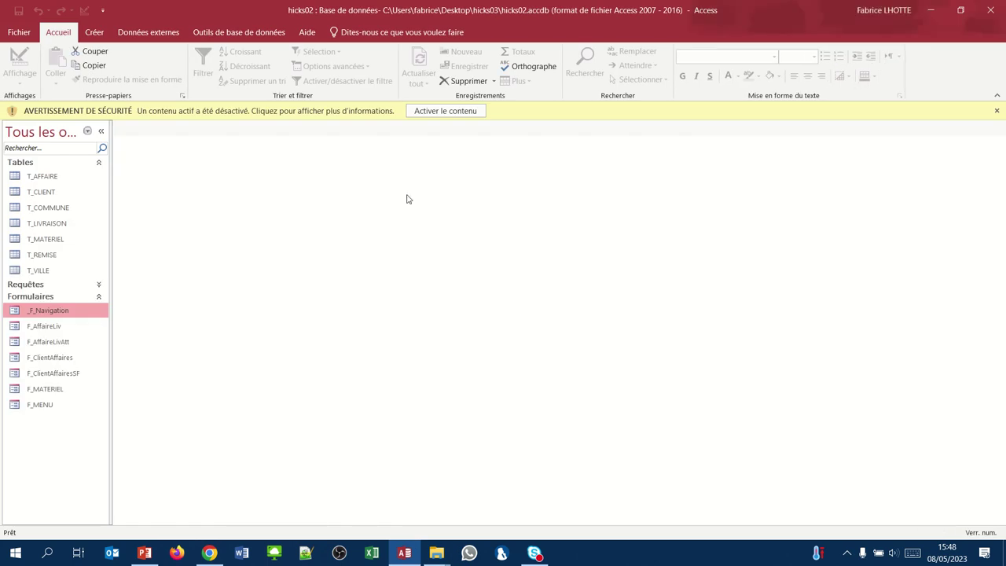
click(430, 111)
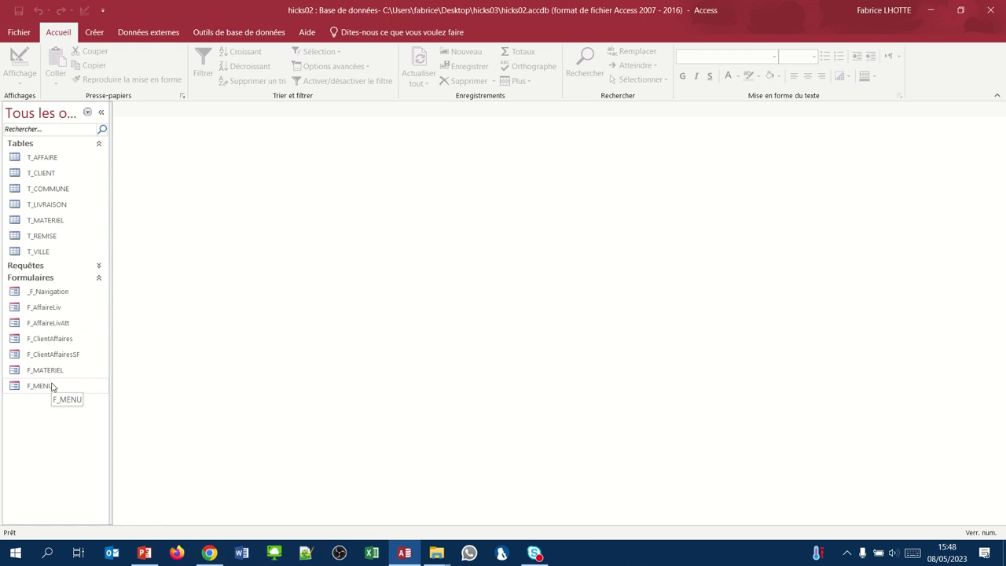
Step: Start a new report with the Report Wizard, using the table T_CLIENT as its source
click(92, 33)
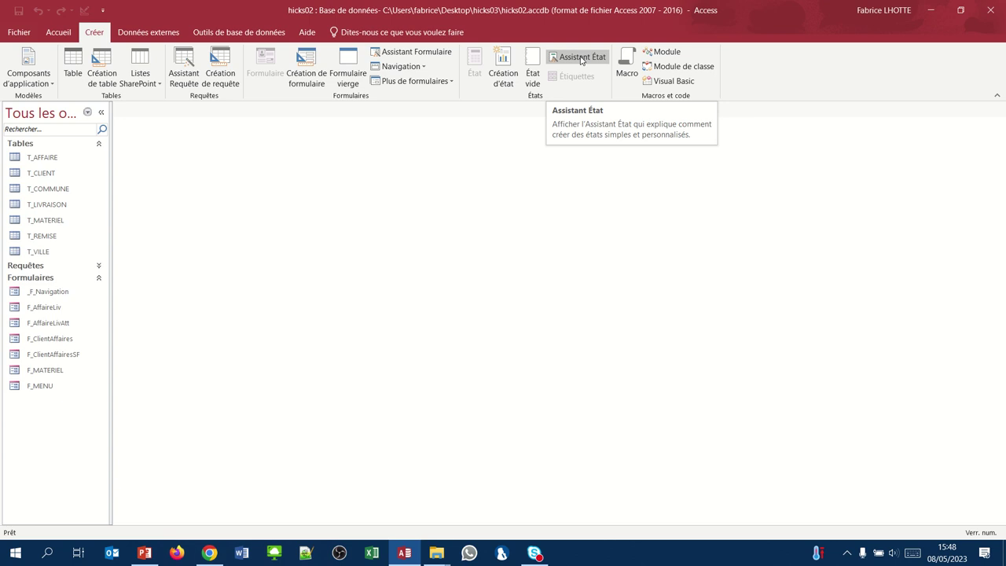
click(582, 60)
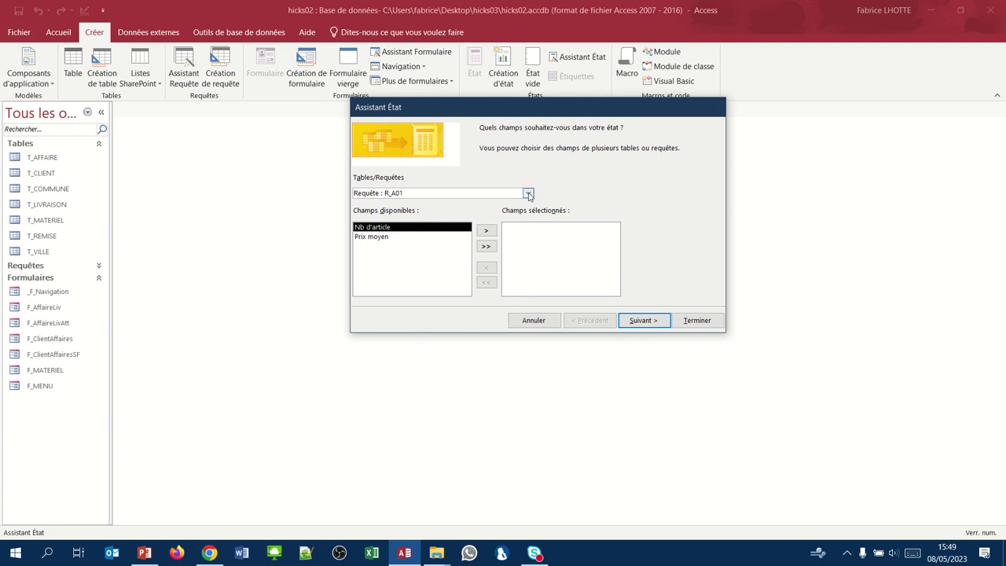
click(528, 192)
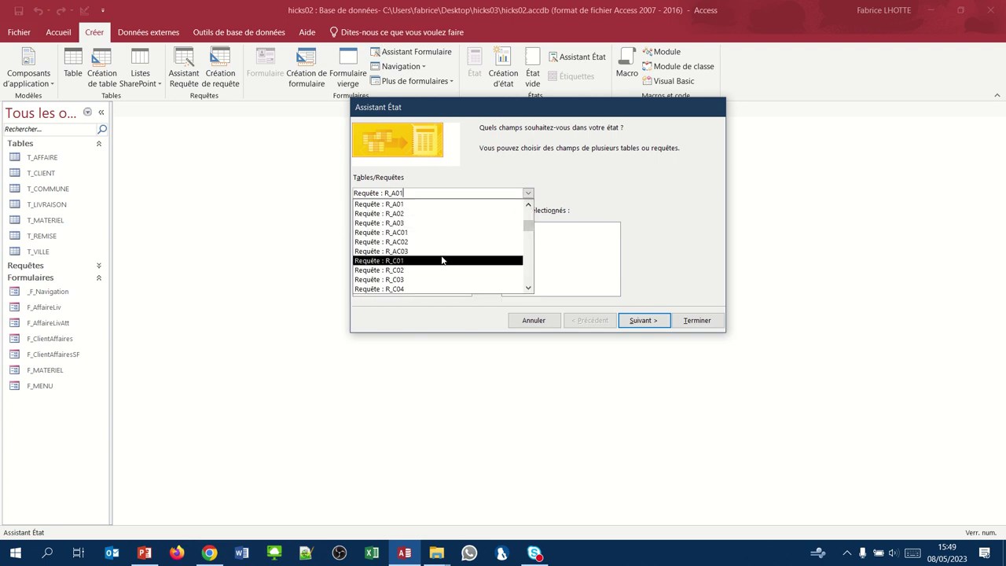
click(528, 216)
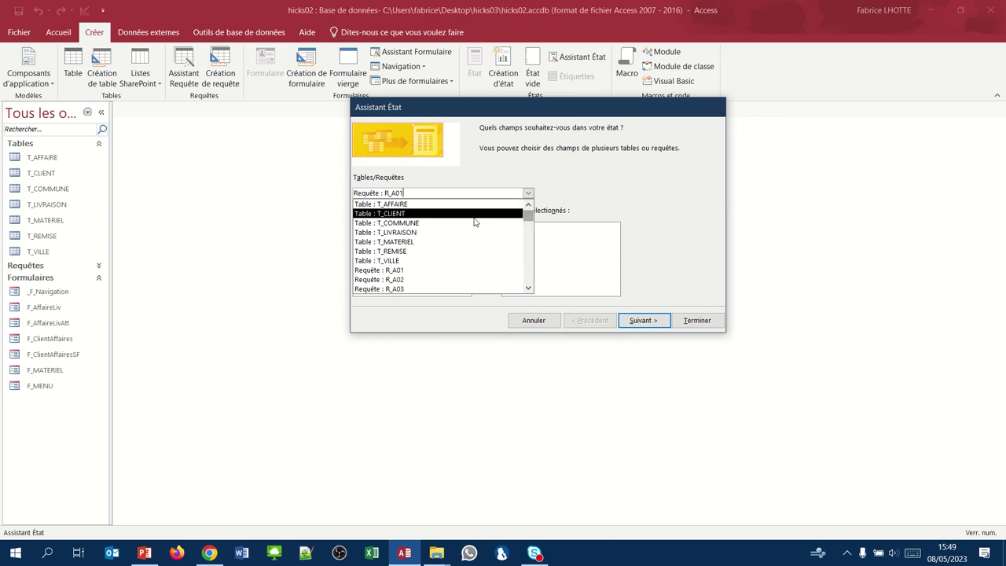
click(433, 214)
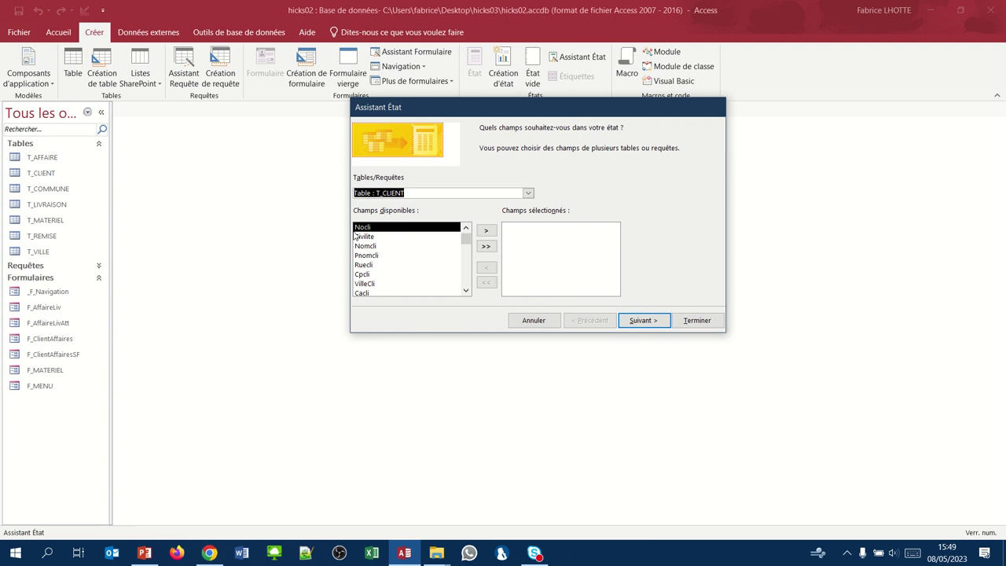
Step: Include all the T_CLIENT fields in the report except Nocli
click(488, 248)
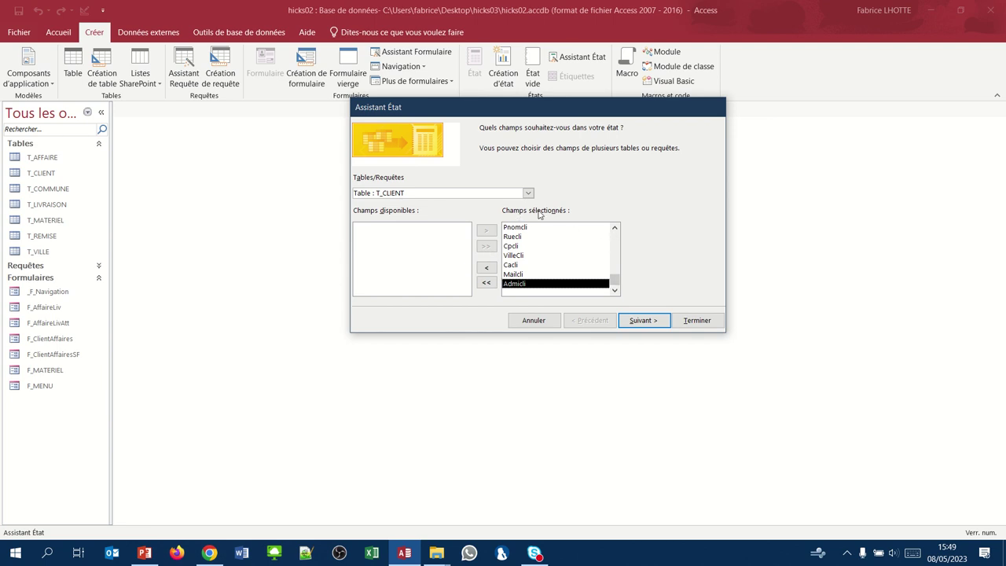
click(616, 245)
click(530, 230)
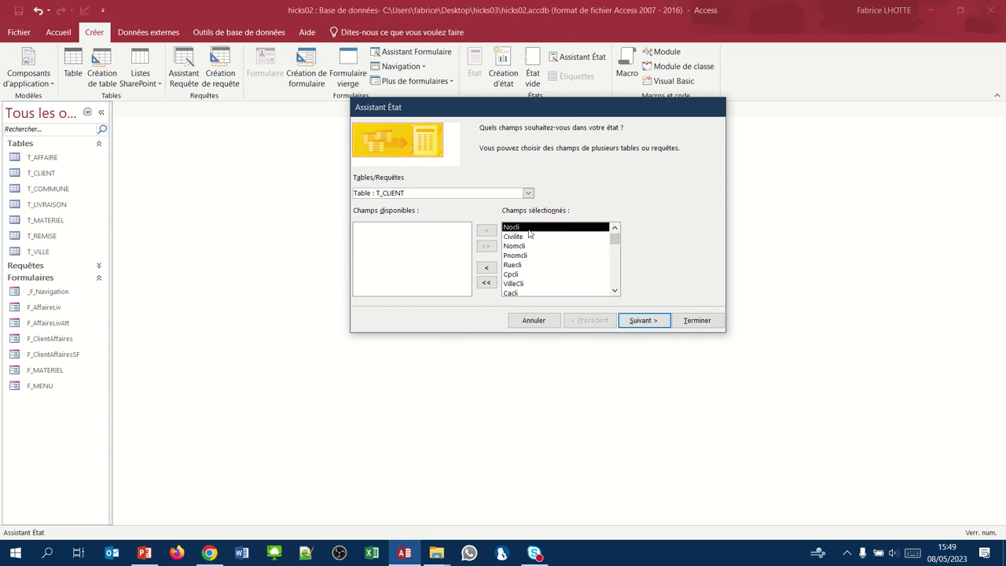
click(486, 269)
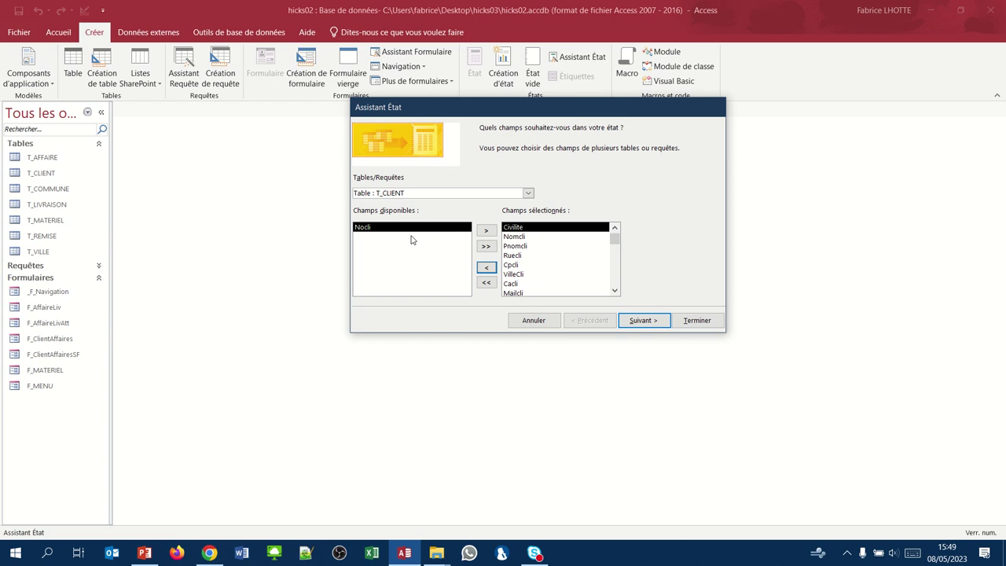
click(650, 320)
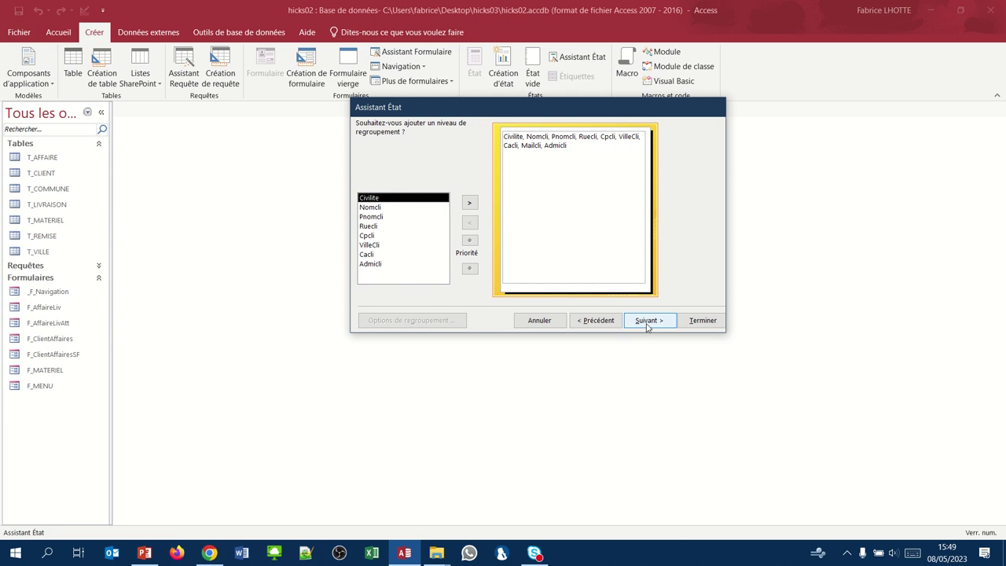
Step: Add Admicli as the report's grouping level
click(377, 265)
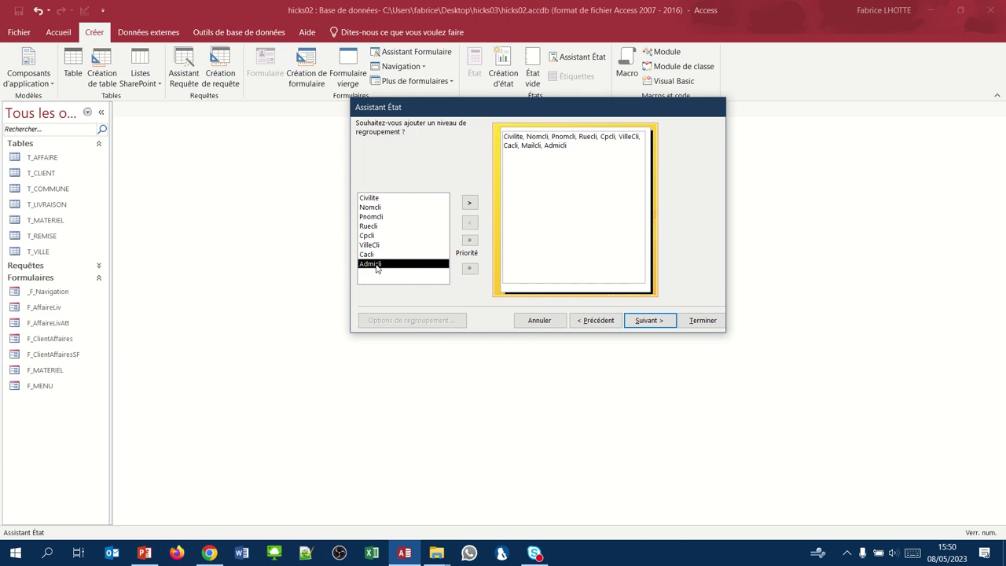
click(468, 204)
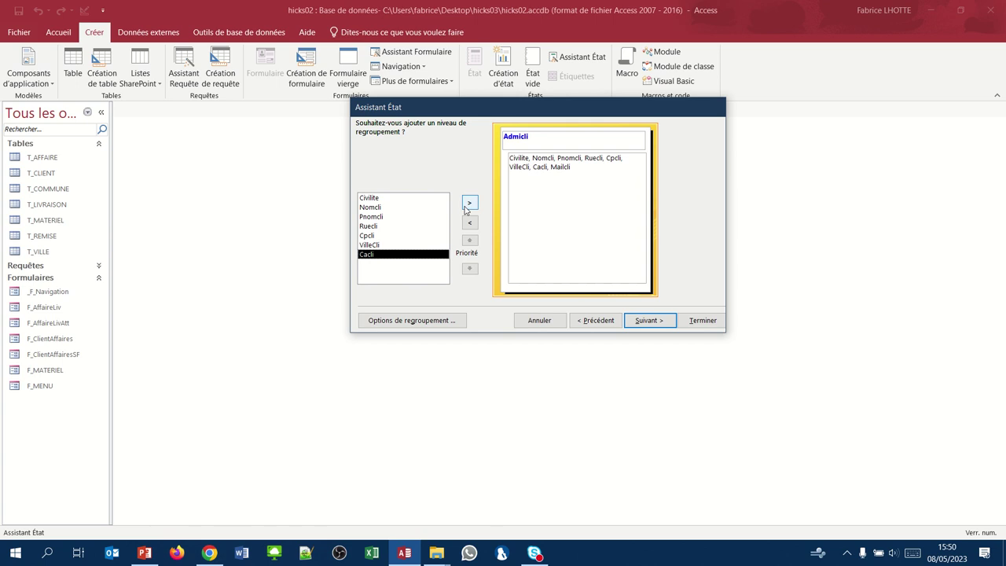
click(646, 320)
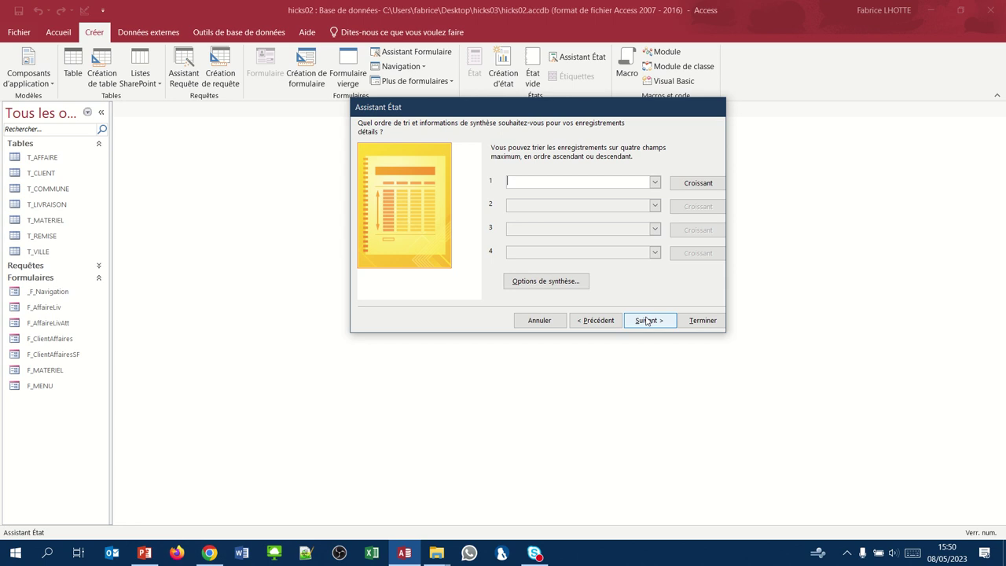
Step: Sort the report's detail records by Cpcli in ascending order
click(655, 182)
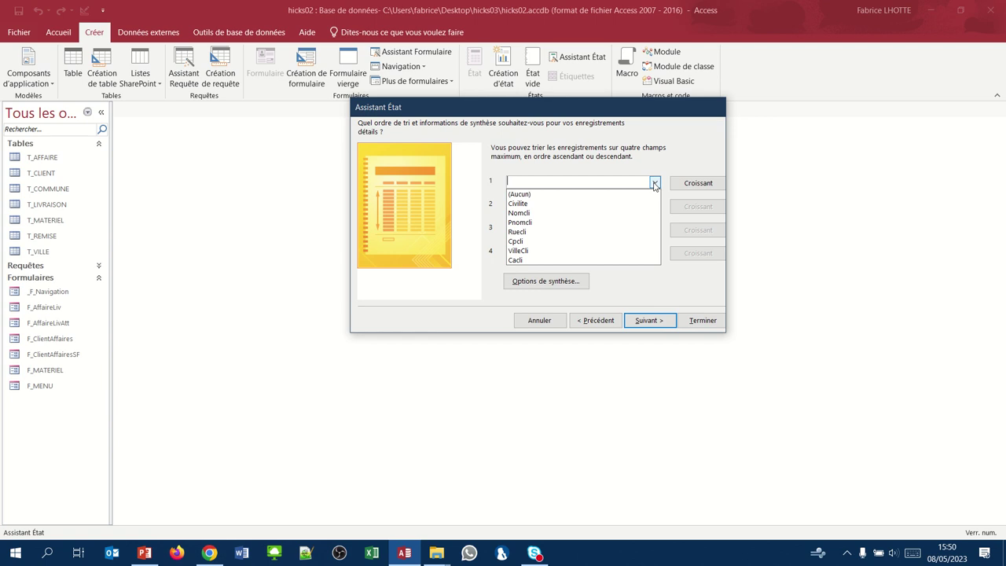
click(580, 242)
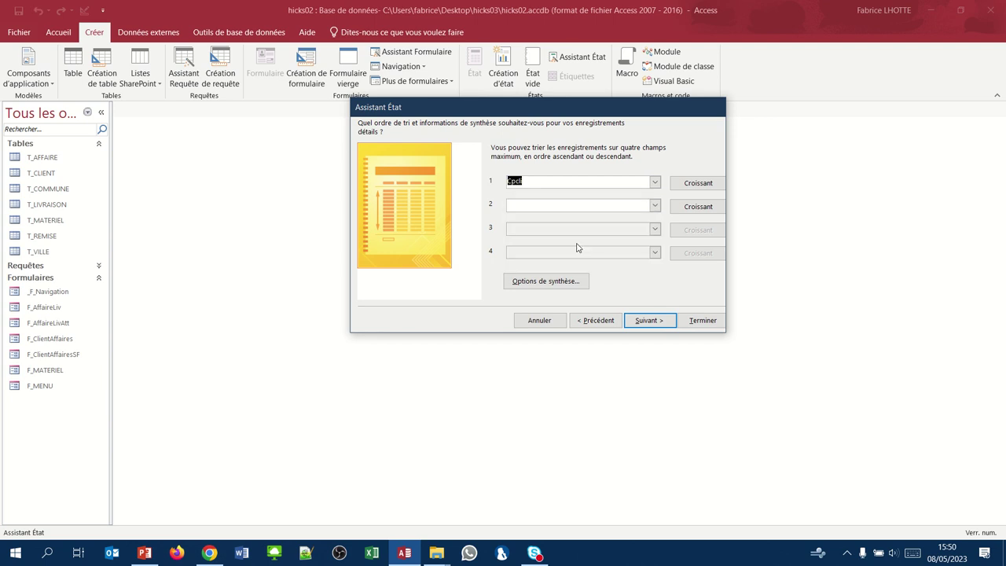
click(647, 320)
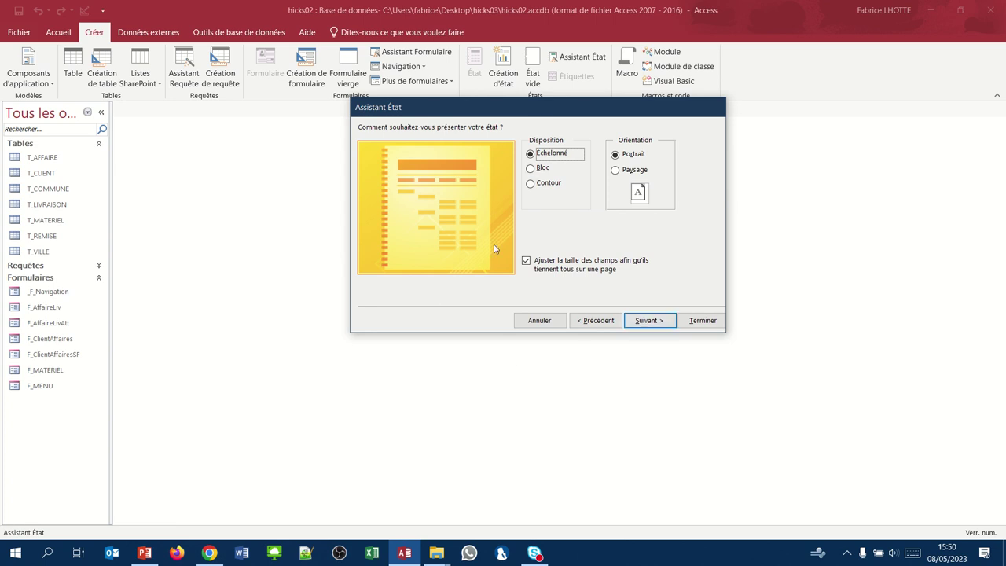
Step: Set the report's orientation to landscape (Paysage) and, after comparing the layouts, its layout to block (Bloc)
click(616, 175)
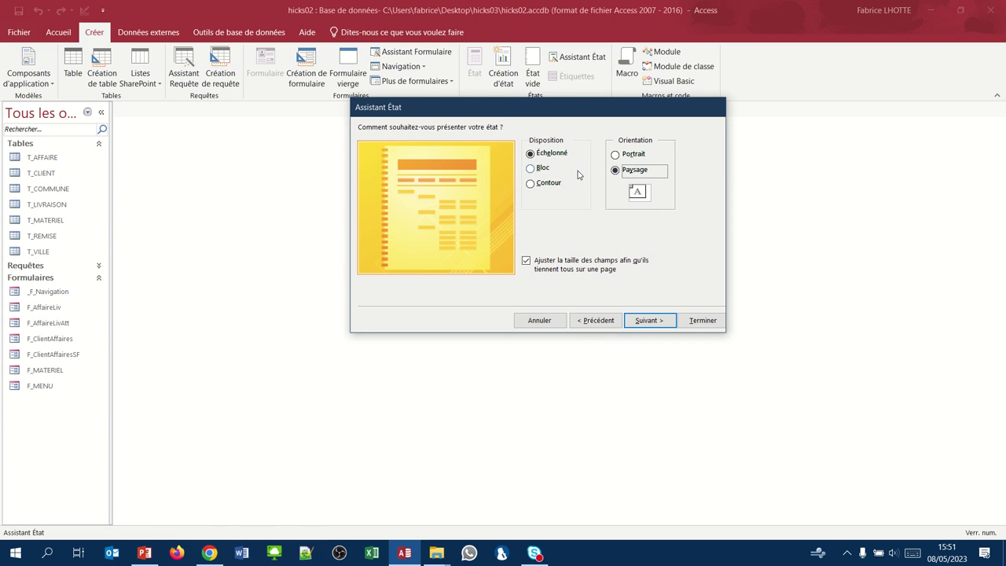
click(531, 169)
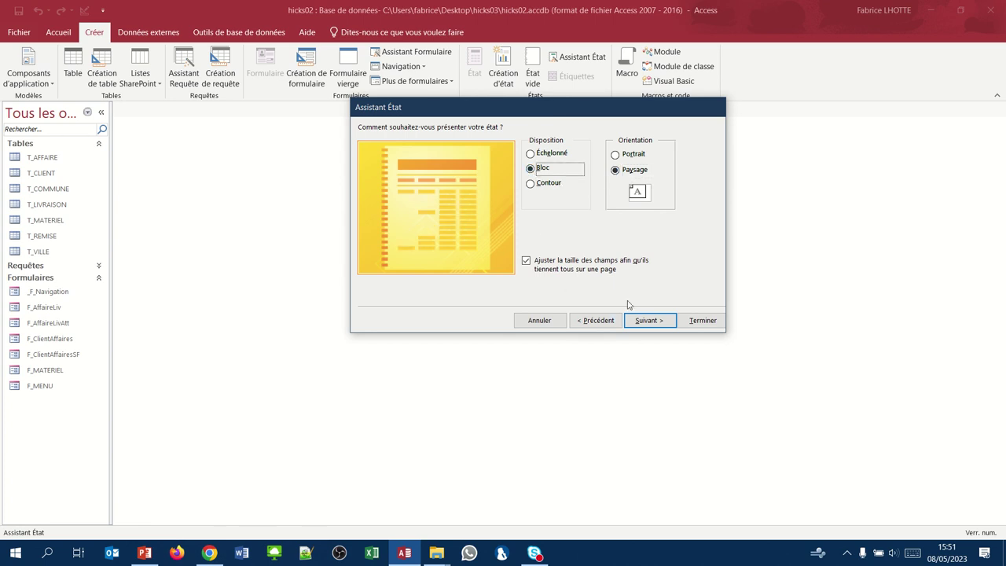
click(548, 154)
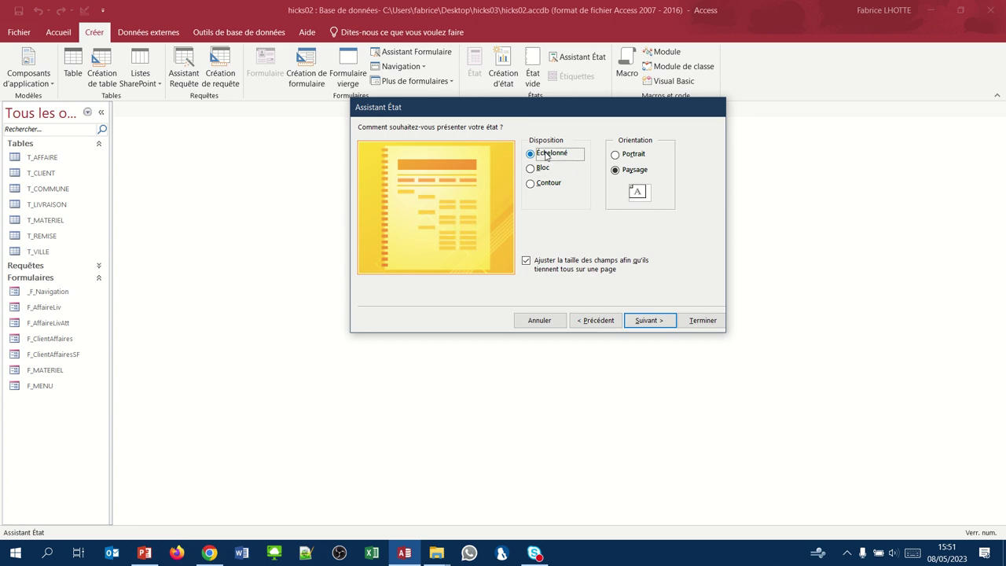
click(544, 168)
click(541, 184)
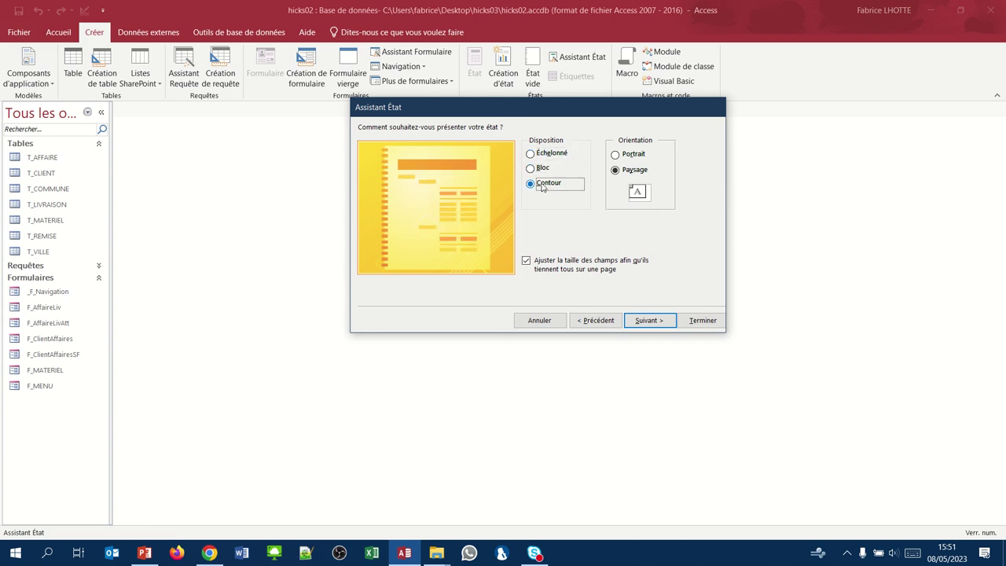
click(542, 168)
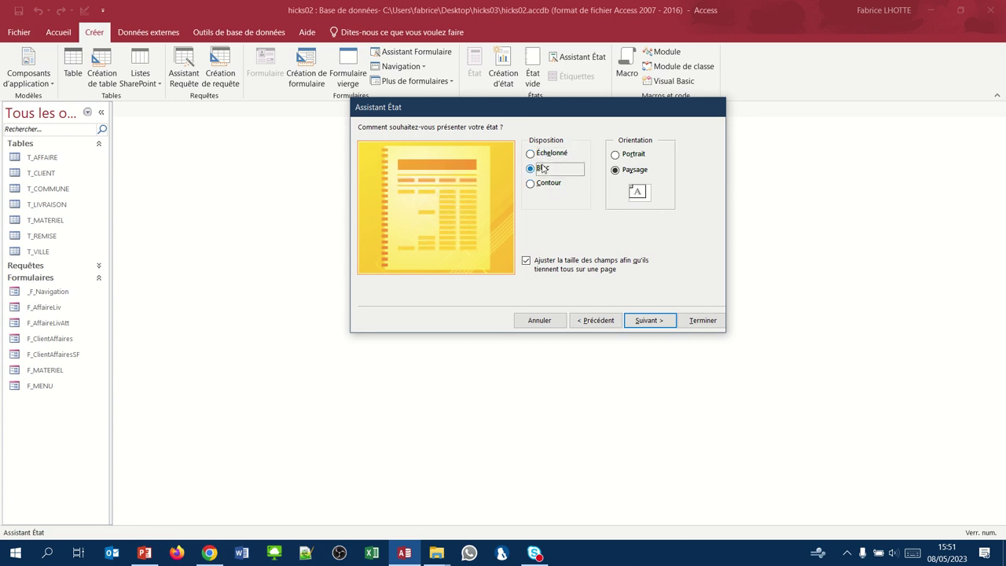
click(654, 321)
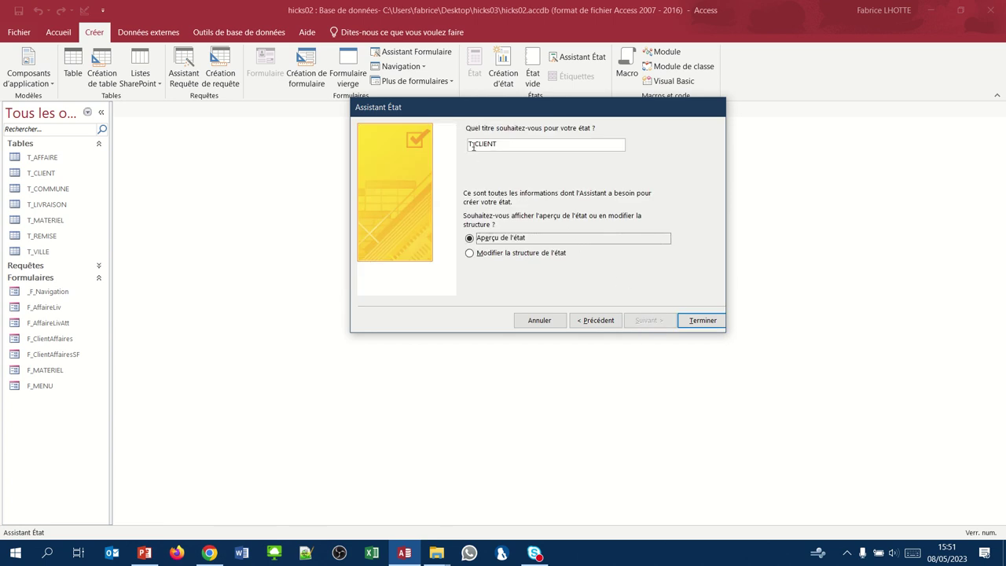
Step: Title the report E_CLIENT and finish the wizard with the report preview
drag(472, 146, 464, 150)
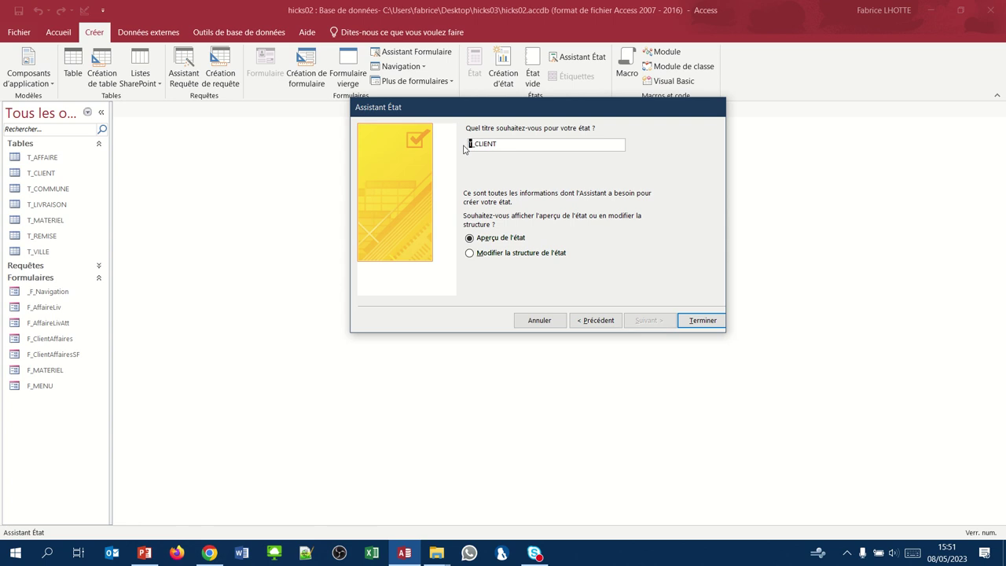
text(E)
click(710, 321)
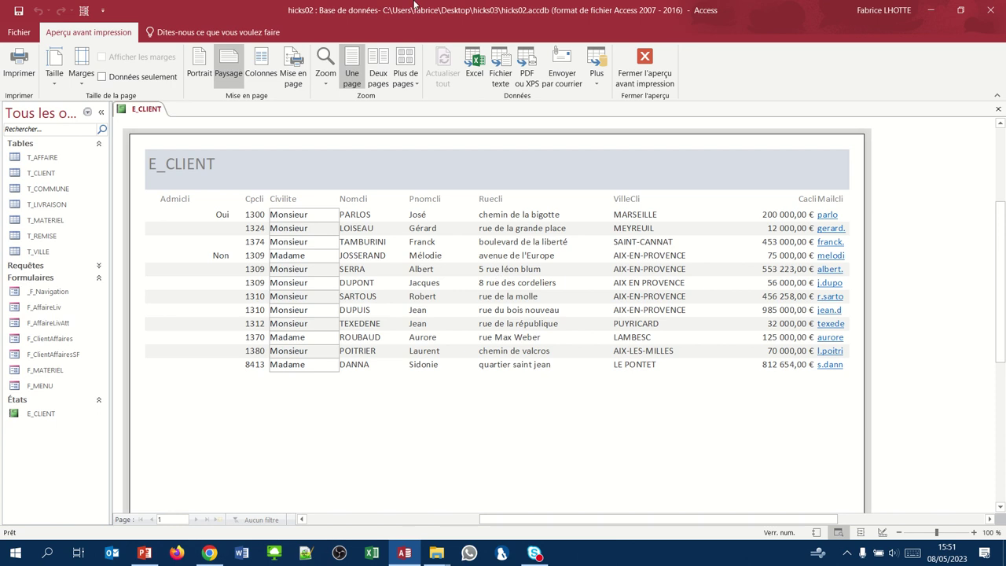
Step: Close the print preview of the E_CLIENT report to reach its design view
mouse_move(414, 4)
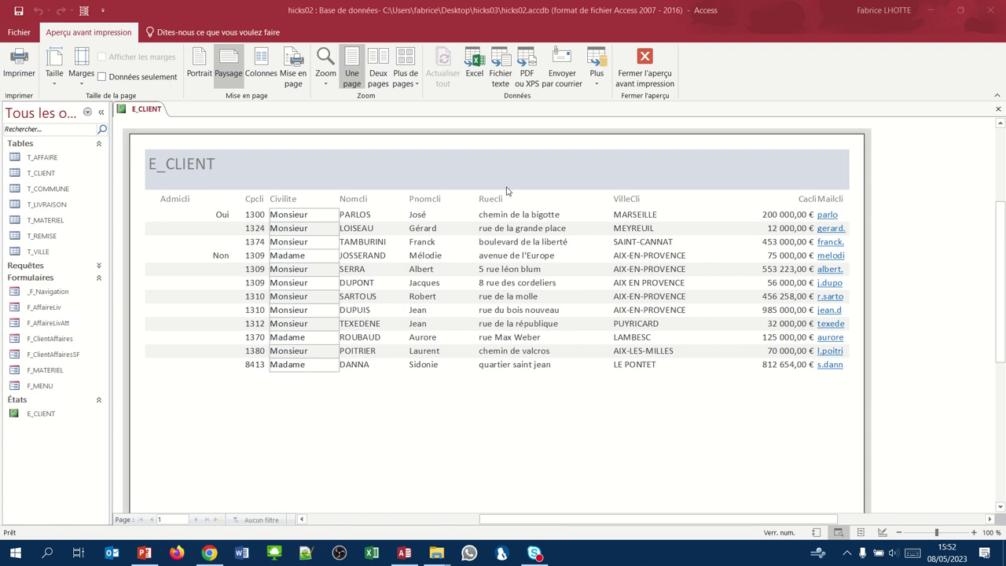
click(643, 64)
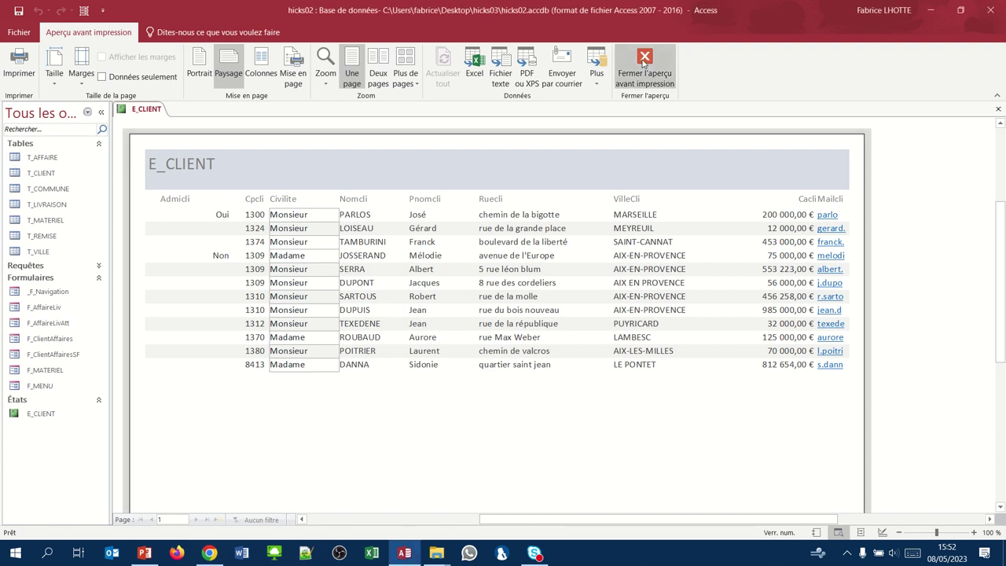
click(643, 63)
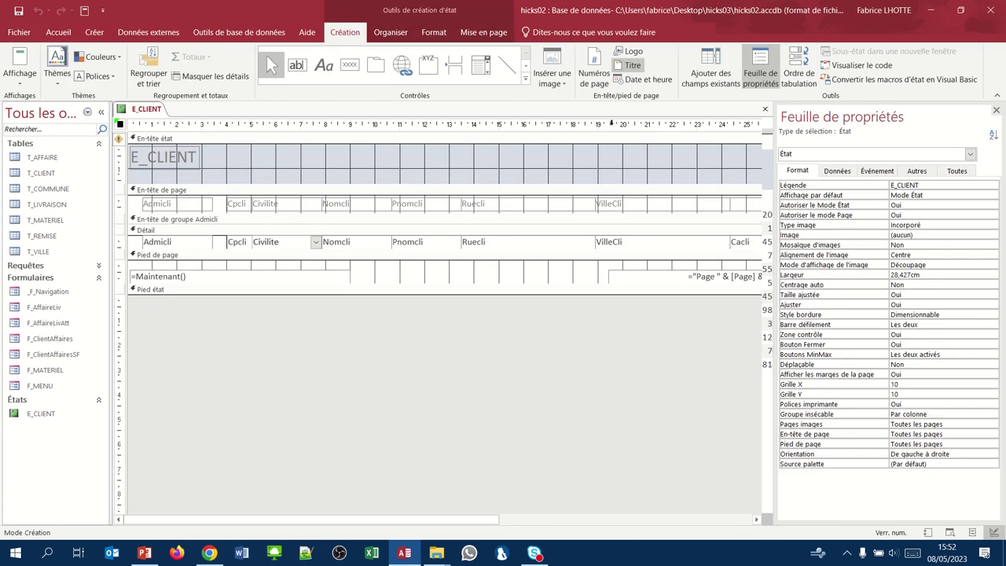